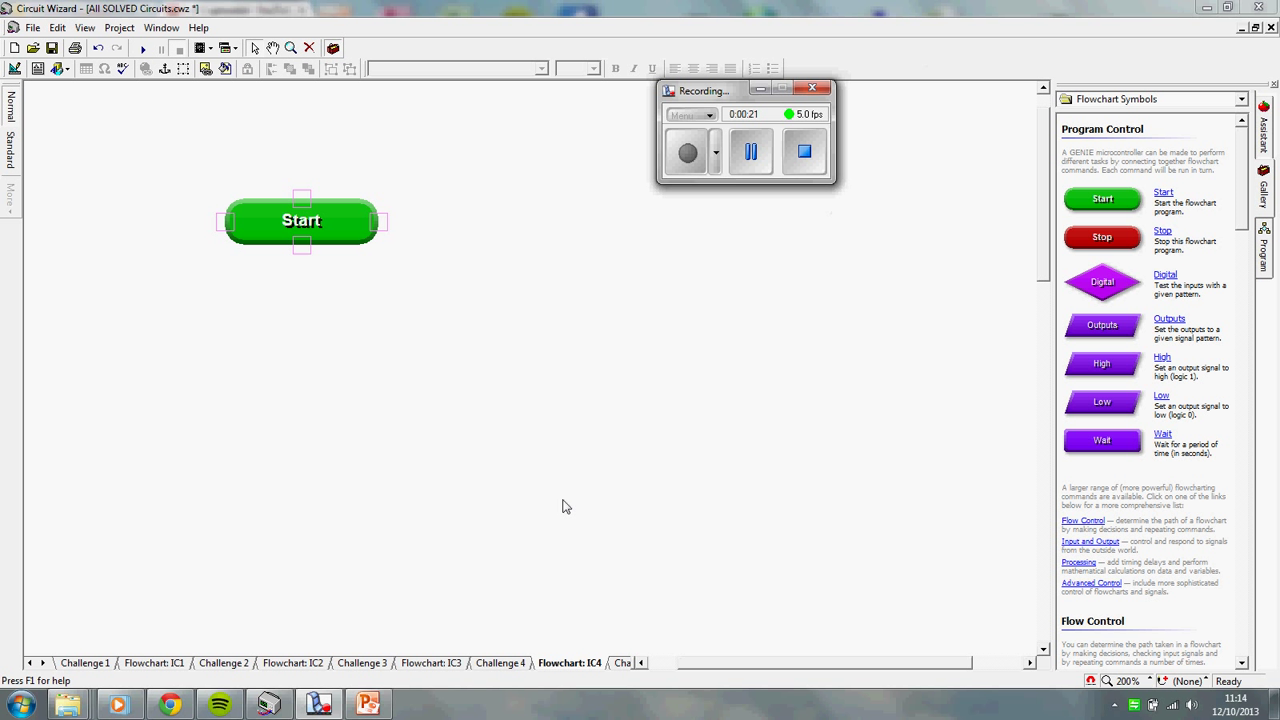
Run the Challenge 4 simulation, which flags the Start-only IC4 flowchart as having no valid path
{"action": "left_click", "coordinate": [500, 663]}
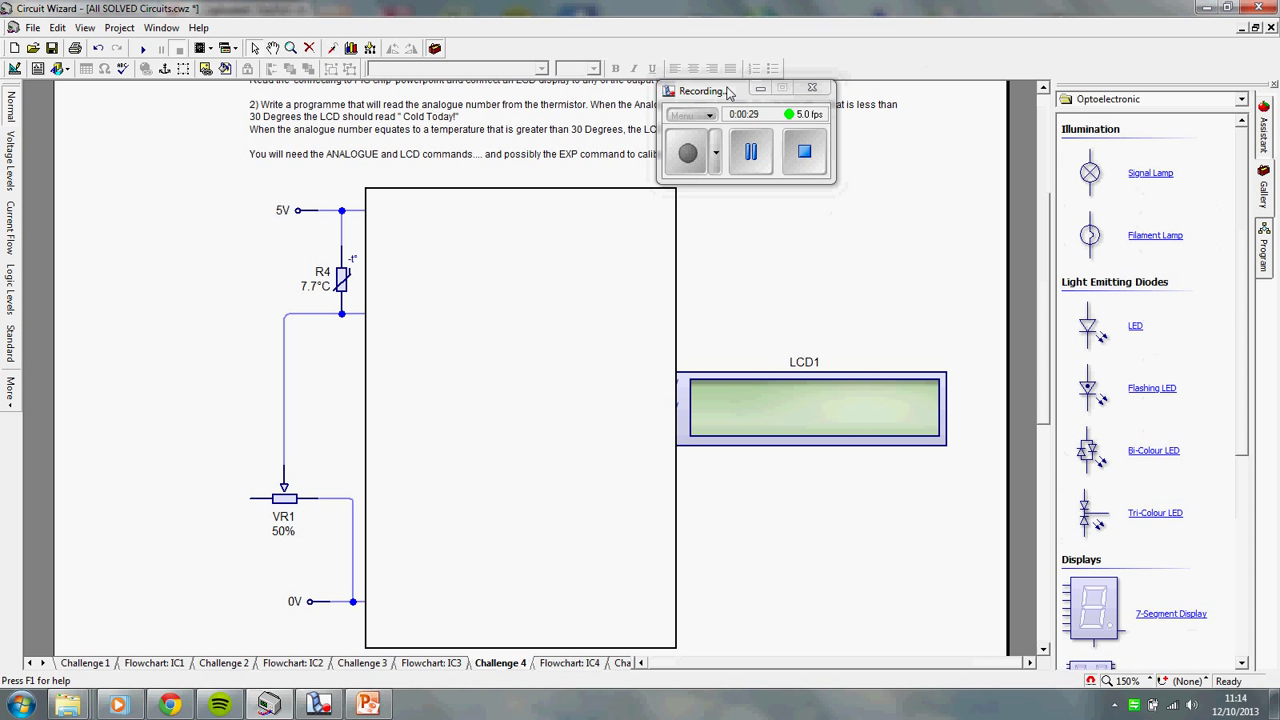
{"action": "left_click_drag", "start_coordinate": [726, 92], "coordinate": [865, 170]}
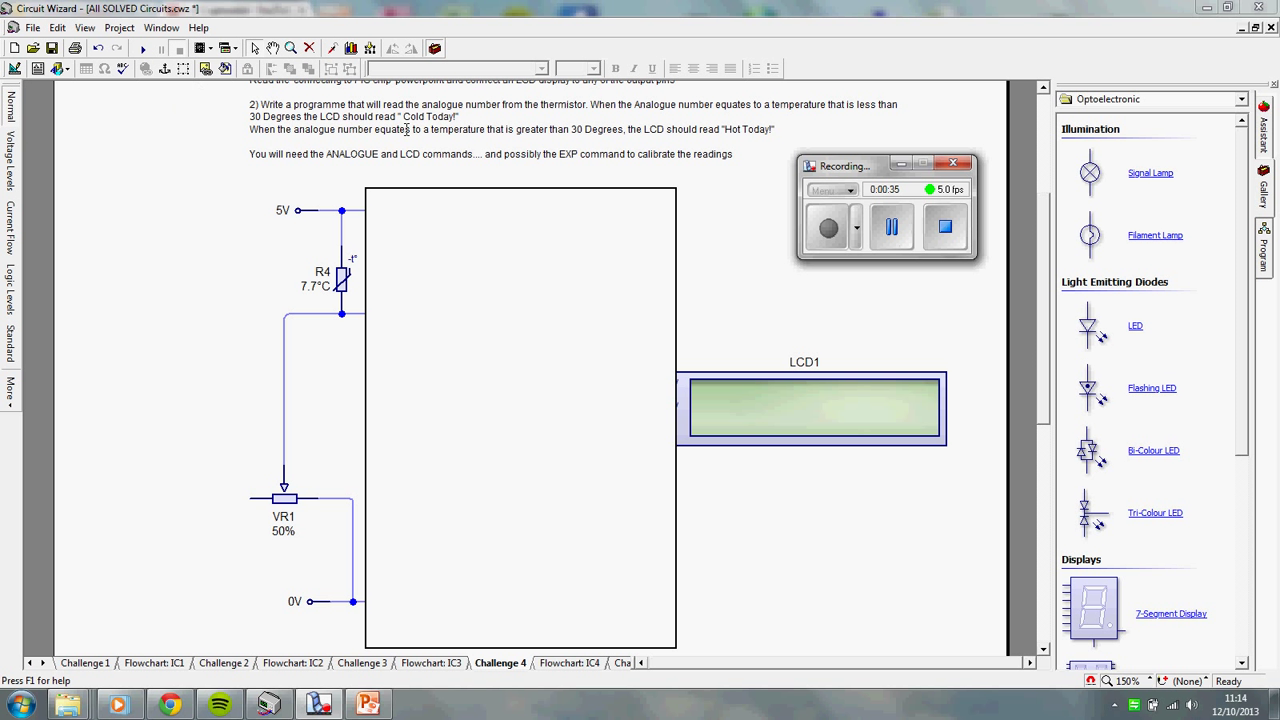
{"action": "left_click", "coordinate": [143, 48]}
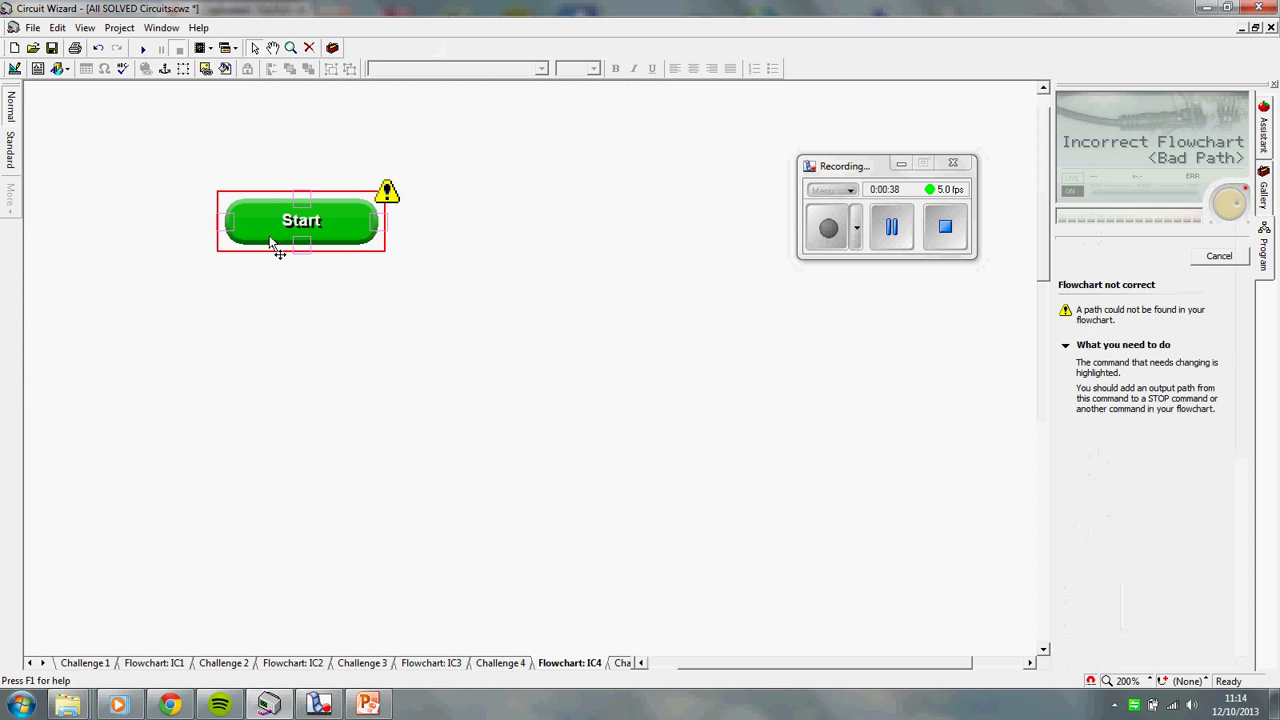
Raise thermistor R4's temperature past 30 °C, to about 52 °C, so the LCD switches to 'Hot Today!!'
{"action": "left_click", "coordinate": [897, 232]}
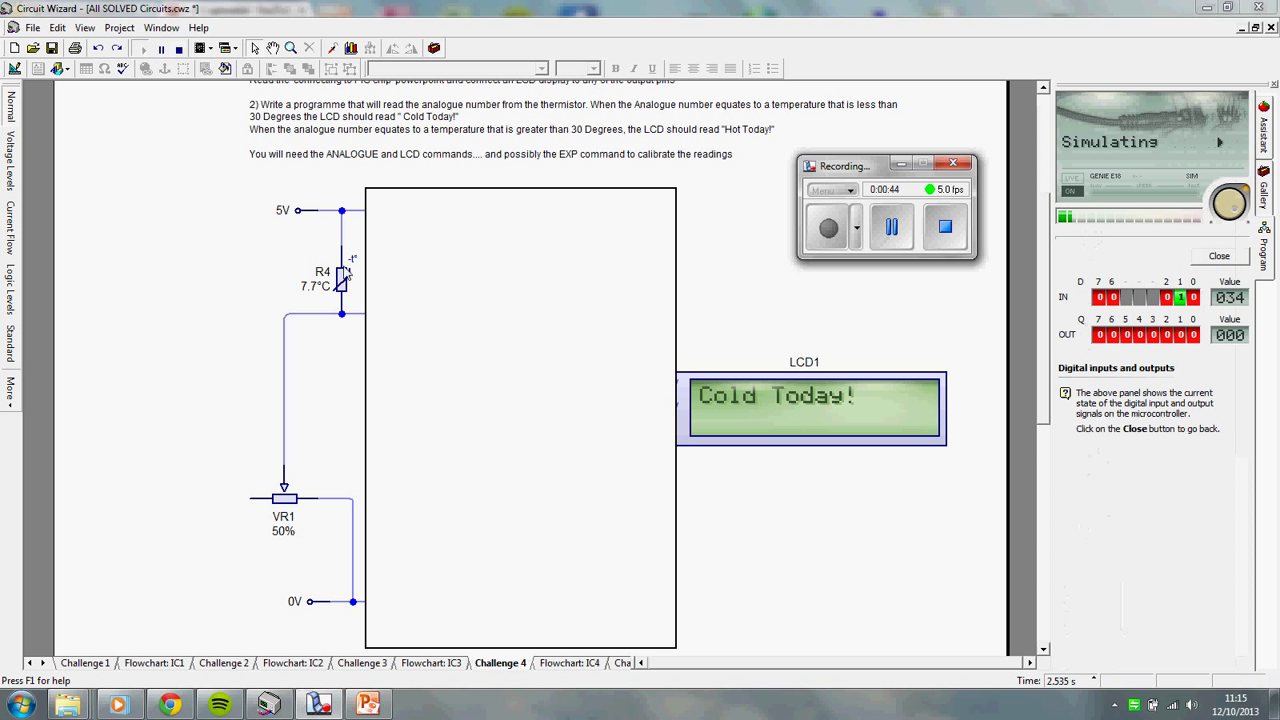
{"action": "left_click", "coordinate": [342, 289]}
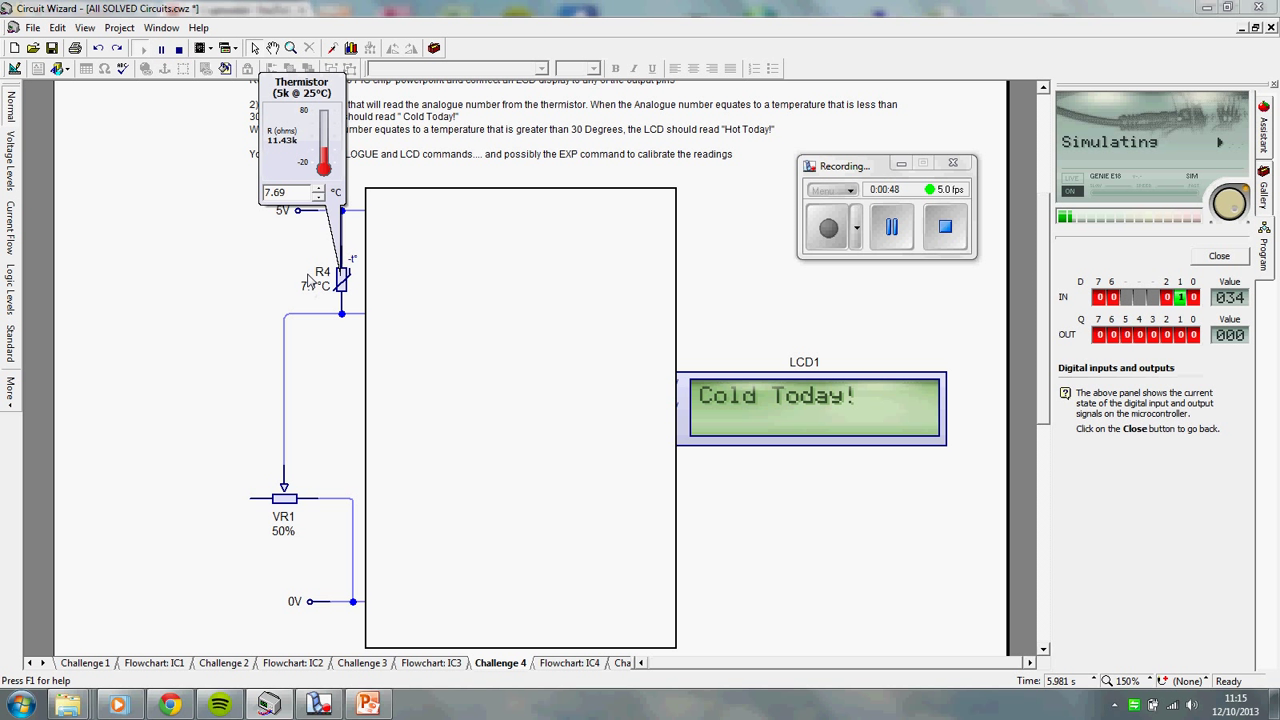
{"action": "left_click", "coordinate": [506, 309]}
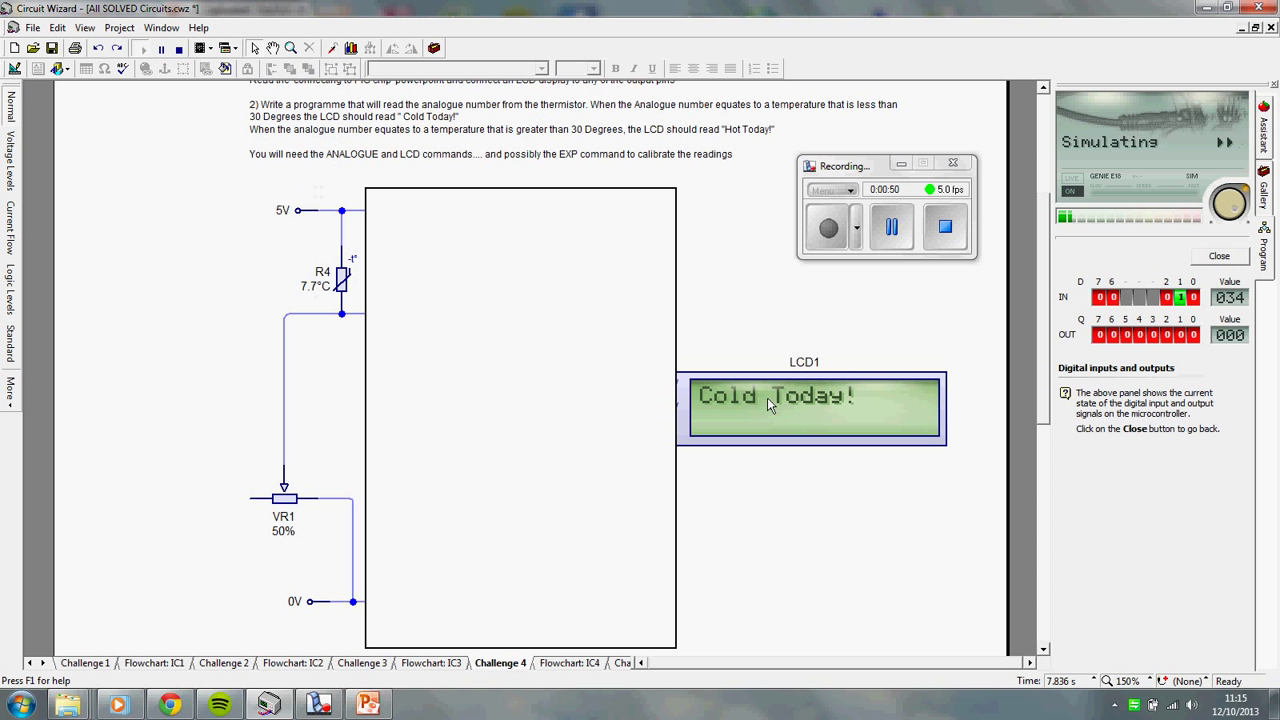
{"action": "left_click", "coordinate": [343, 284]}
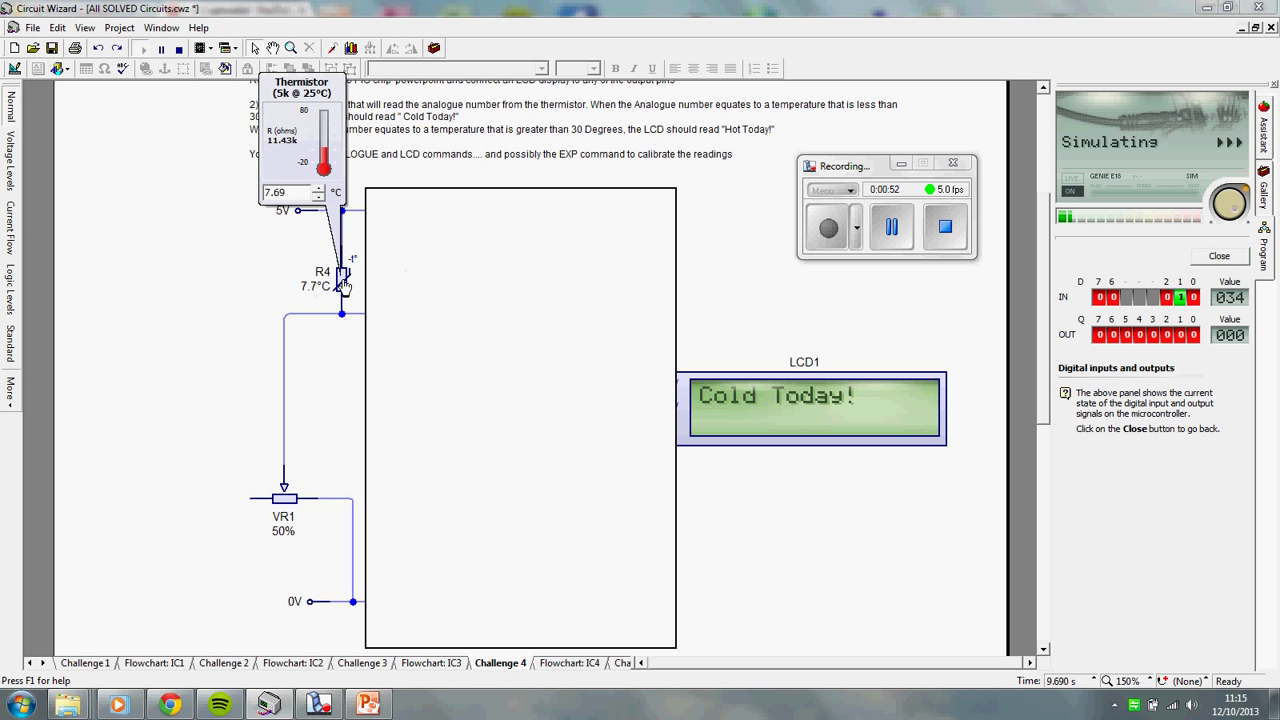
{"action": "left_click_drag", "start_coordinate": [324, 152], "coordinate": [327, 141]}
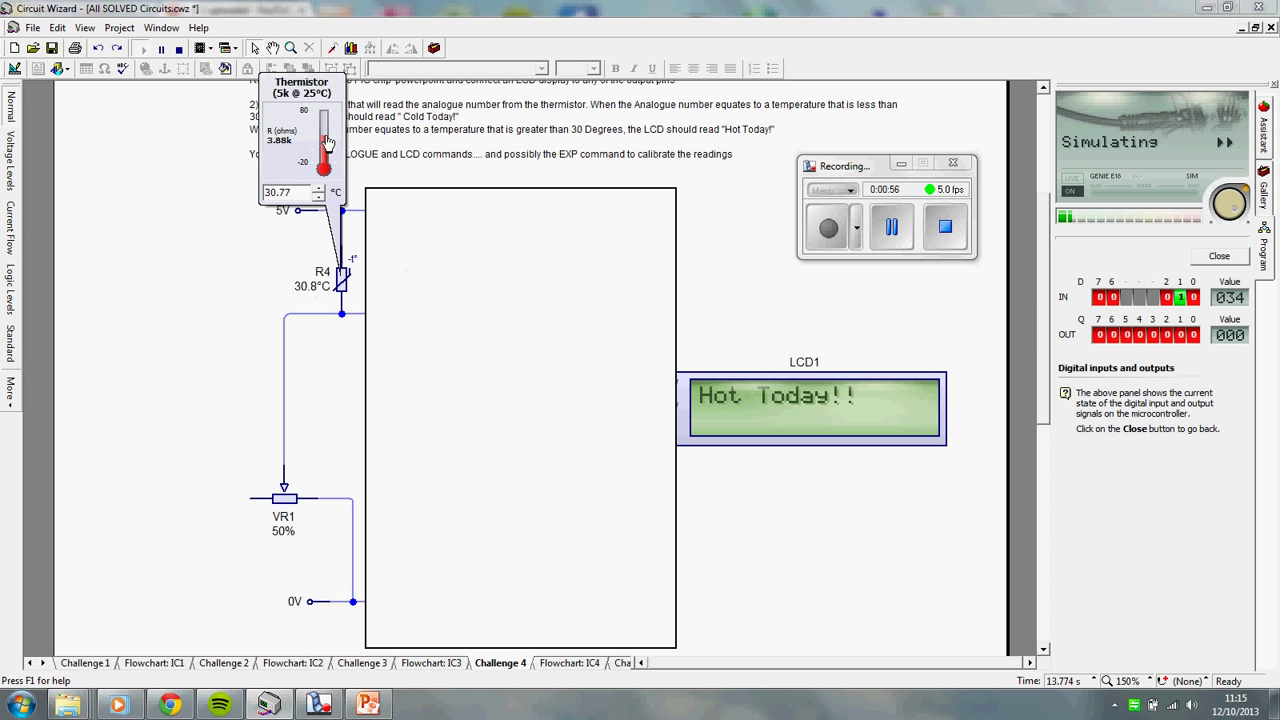
{"action": "mouse_move", "coordinate": [327, 141]}
{"action": "left_mouse_down"}
{"action": "mouse_move", "coordinate": [330, 157]}
{"action": "mouse_move", "coordinate": [333, 124]}
{"action": "mouse_move", "coordinate": [333, 161]}
{"action": "mouse_move", "coordinate": [333, 132]}
{"action": "left_mouse_up"}
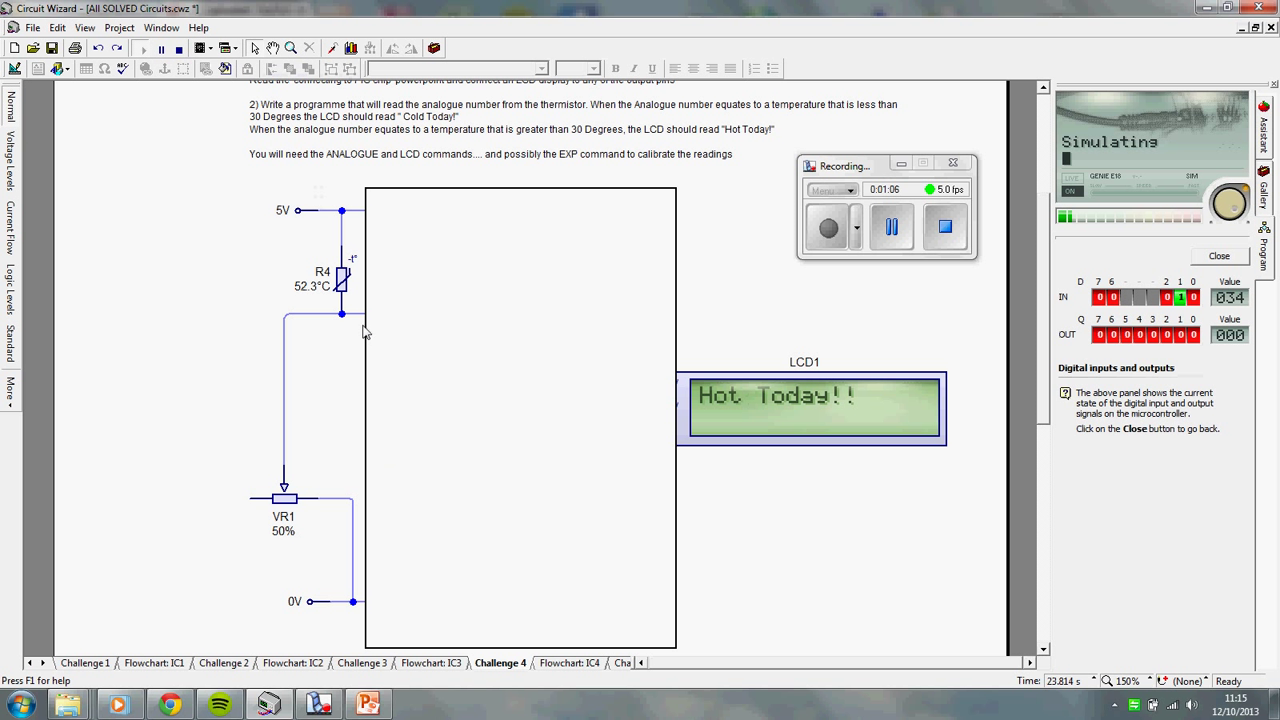
{"action": "mouse_move", "coordinate": [345, 292]}
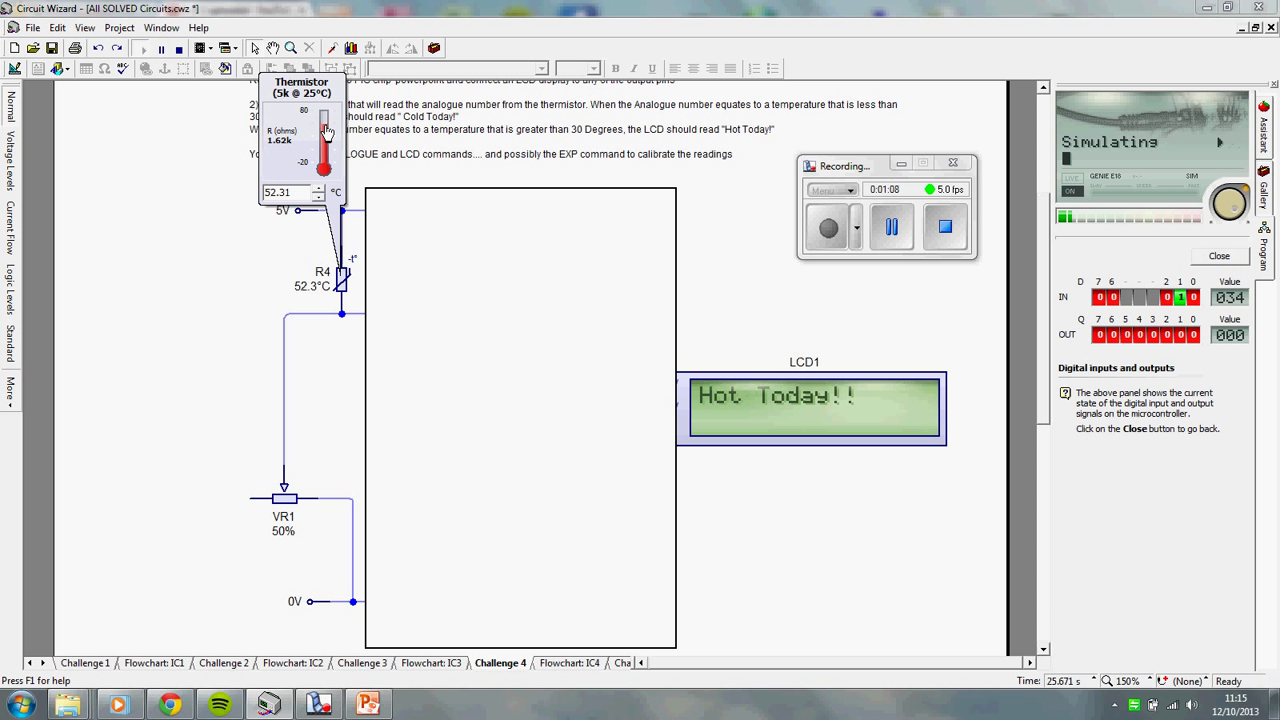
Show the analogue sensor readings and cool R4 to -6.2 °C, giving 172 on A1 and 'Cold Today!'
{"action": "left_click", "coordinate": [1220, 257]}
{"action": "left_click", "coordinate": [1120, 410]}
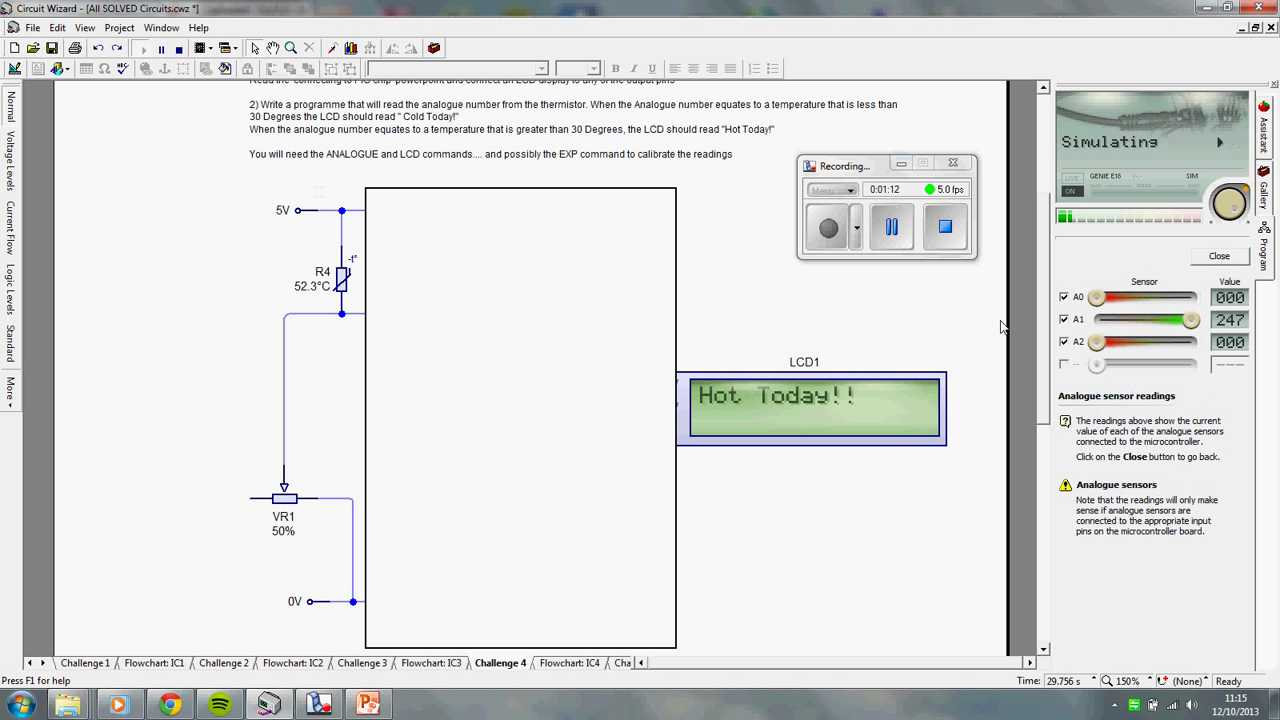
{"action": "mouse_move", "coordinate": [340, 285]}
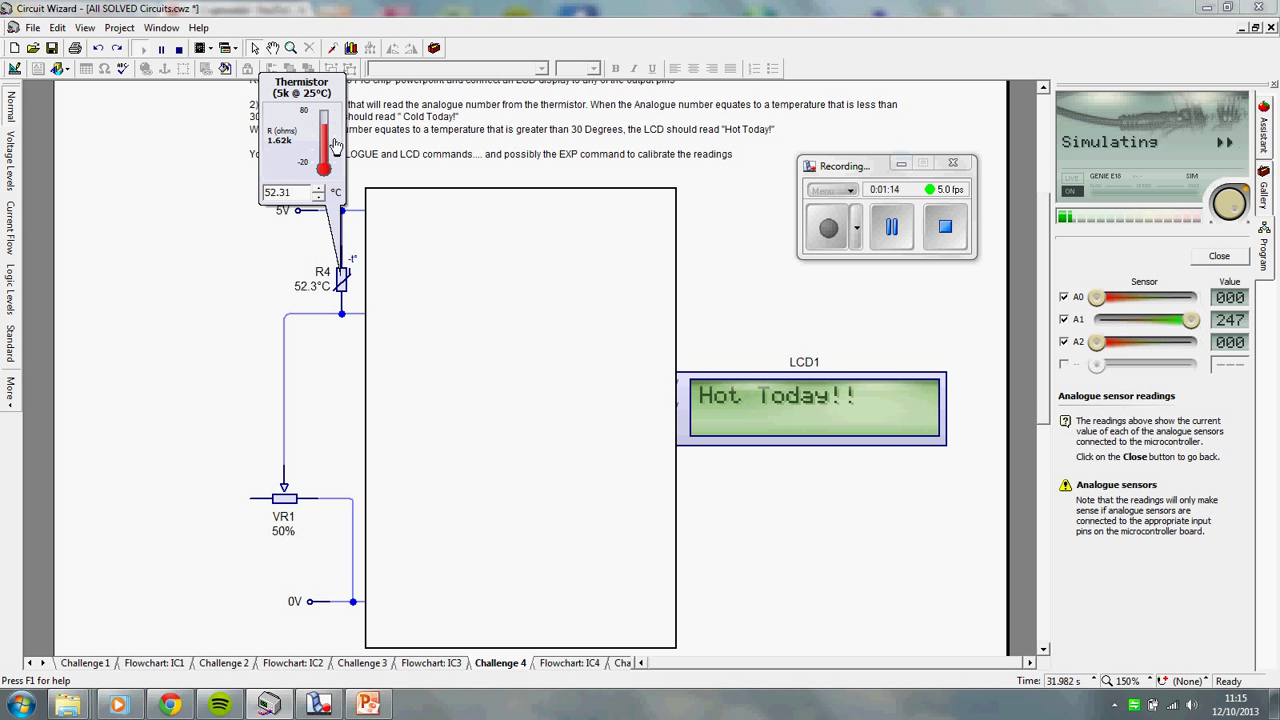
{"action": "mouse_move", "coordinate": [334, 144]}
{"action": "left_mouse_down"}
{"action": "mouse_move", "coordinate": [334, 111]}
{"action": "mouse_move", "coordinate": [334, 160]}
{"action": "left_mouse_up"}
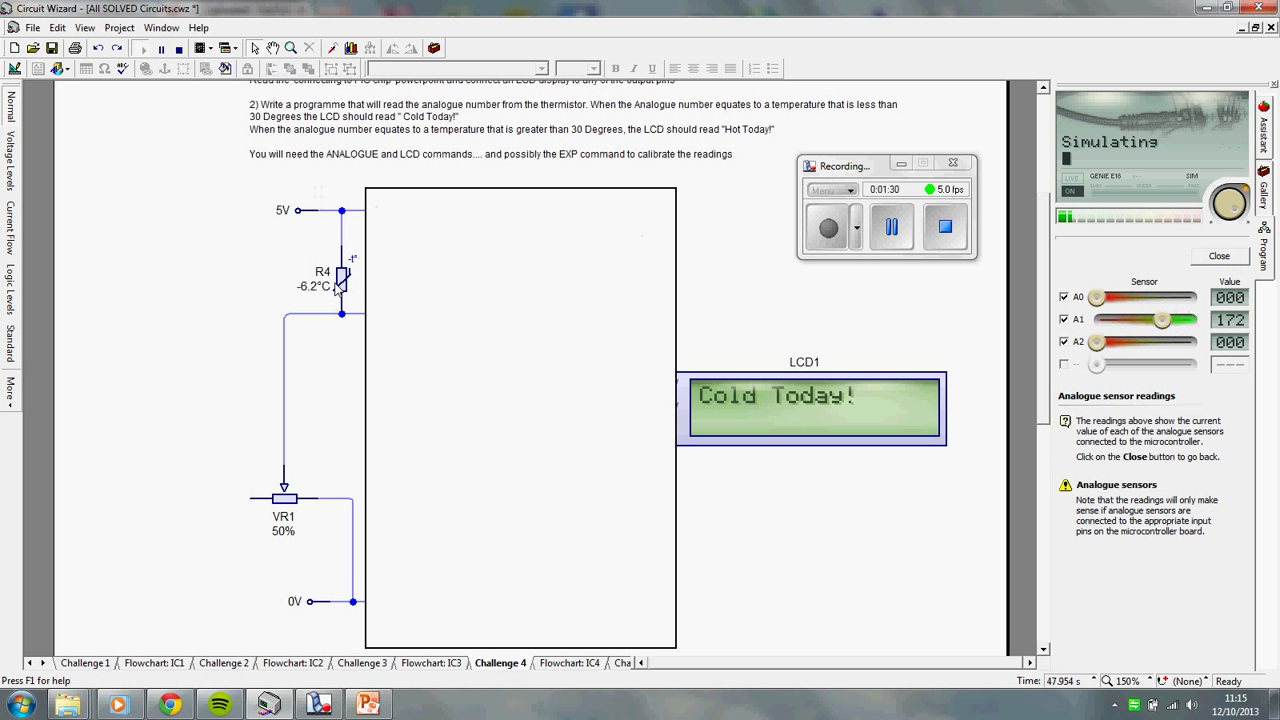
{"action": "mouse_move", "coordinate": [340, 292]}
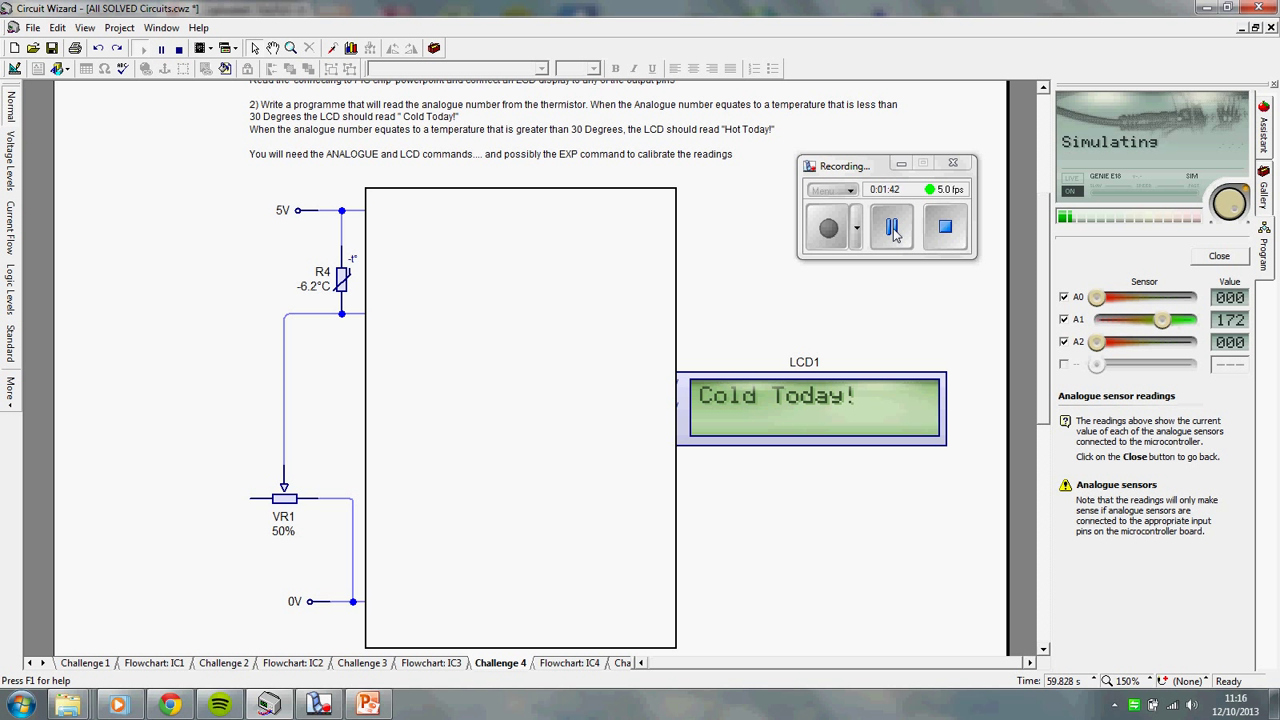
Place an LCD command from the symbols panel directly below Start on the Flowchart: IC4 sheet
{"action": "key", "text": "ctrl+Tab"}
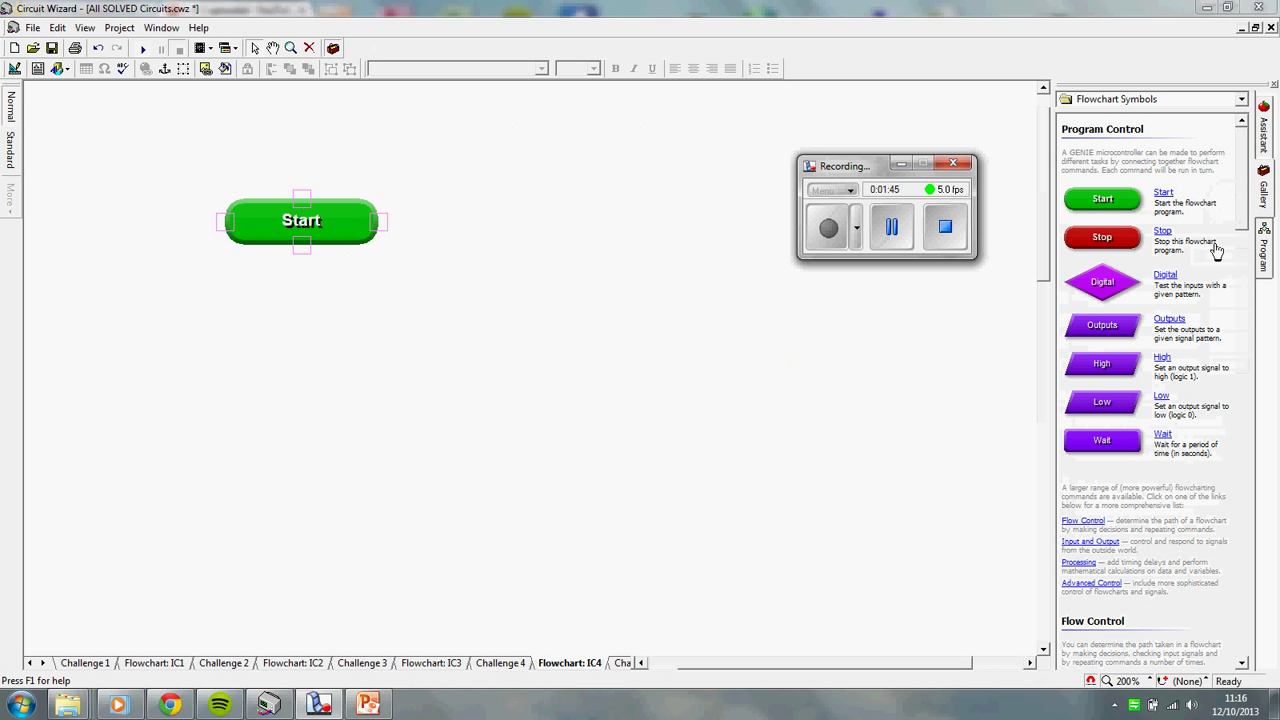
{"action": "left_click_drag", "start_coordinate": [1240, 176], "coordinate": [1256, 400]}
{"action": "left_click_drag", "start_coordinate": [1102, 462], "coordinate": [313, 330]}
{"action": "left_click_drag", "start_coordinate": [340, 238], "coordinate": [349, 206]}
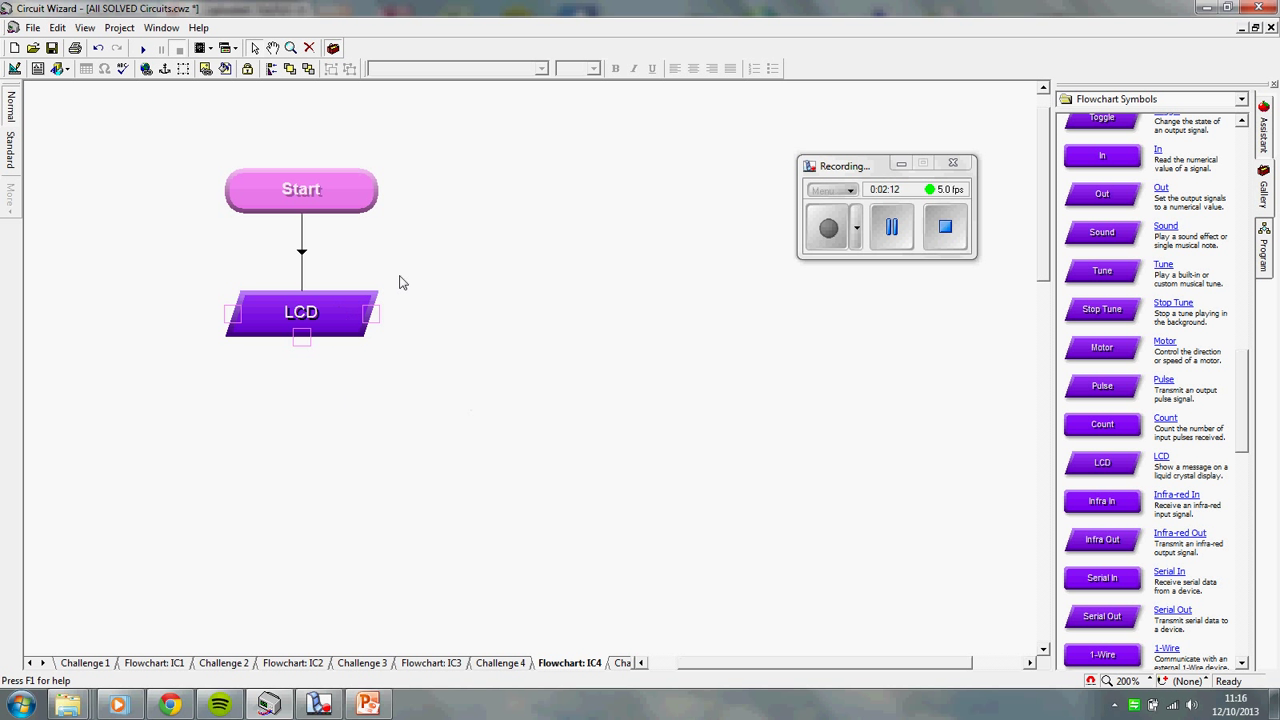
Keep the LCD signal on Q0, enter 'Hello World' on line 1 and begin line 2 with 'This is a test'
{"action": "double_click", "coordinate": [348, 322]}
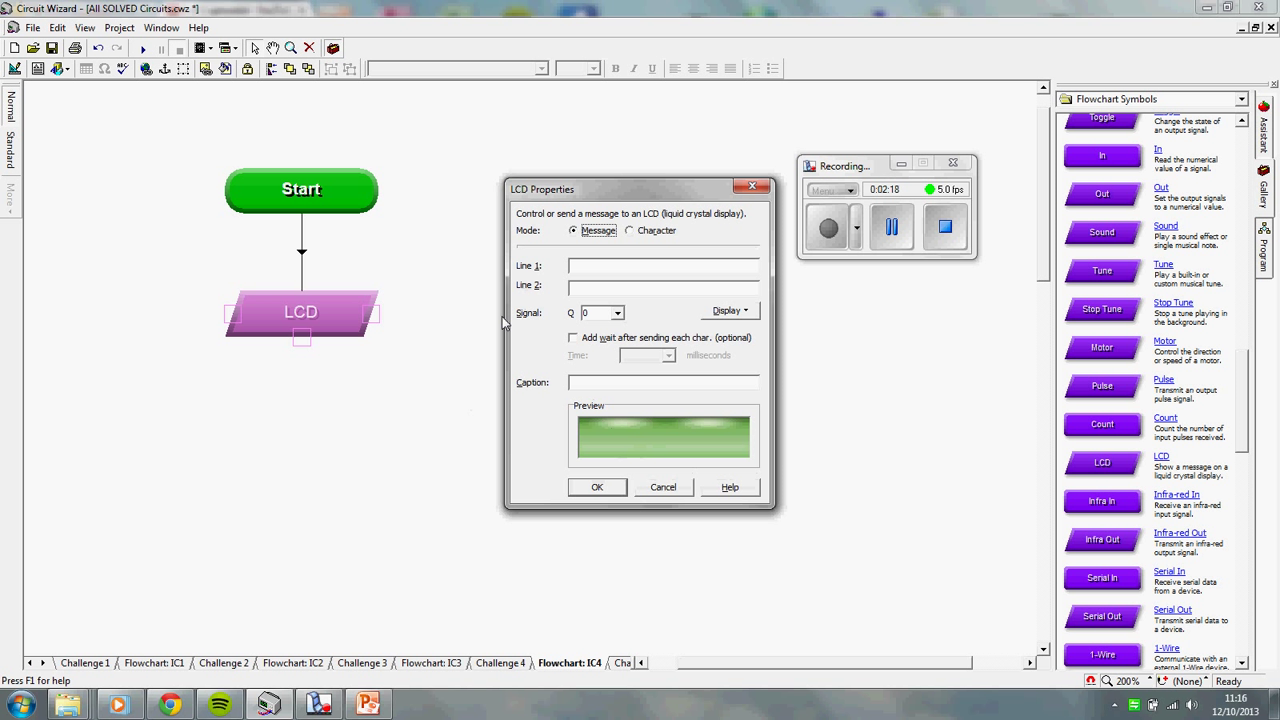
{"action": "left_click", "coordinate": [617, 313]}
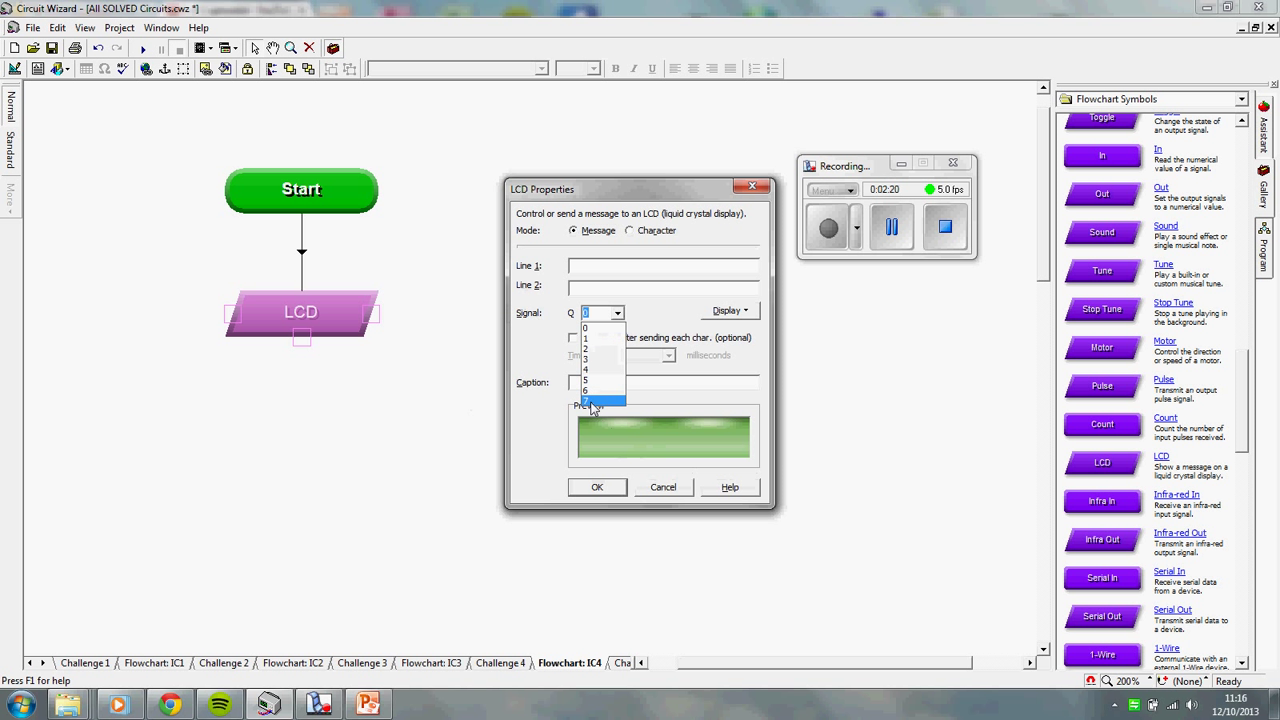
{"action": "left_click", "coordinate": [599, 329]}
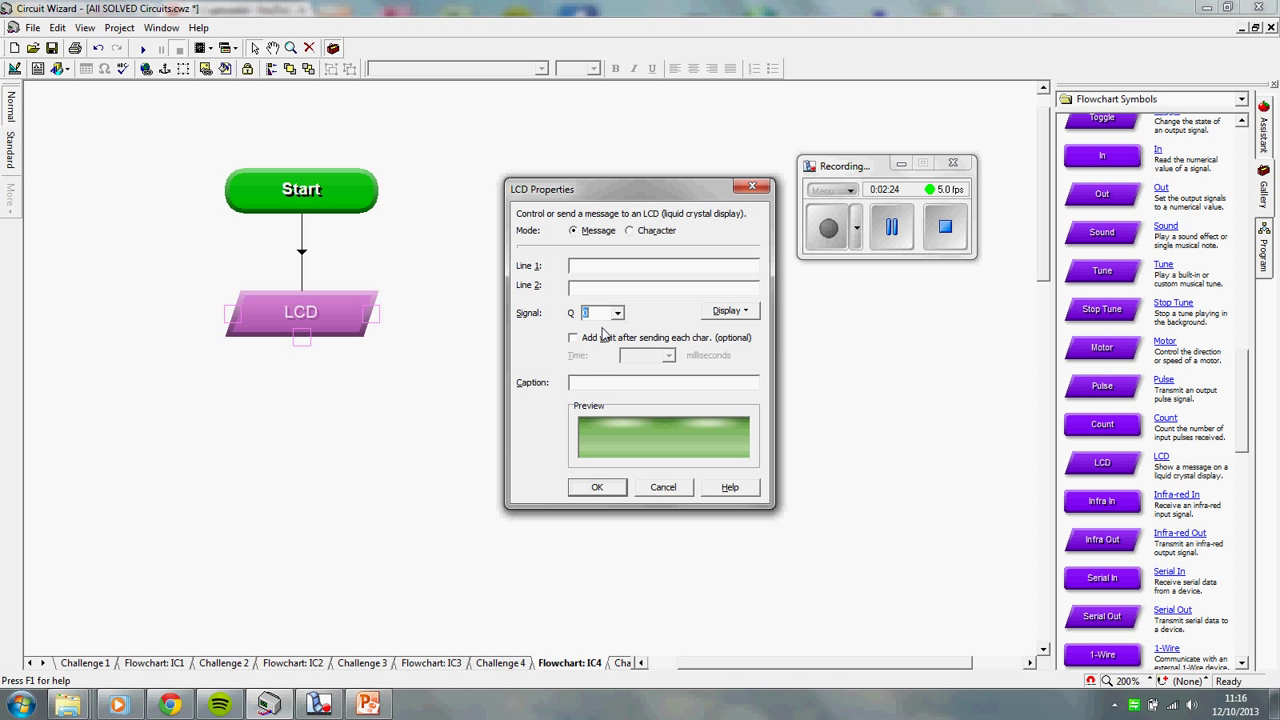
{"action": "left_click", "coordinate": [591, 267]}
{"action": "type", "text": "Hello World"}
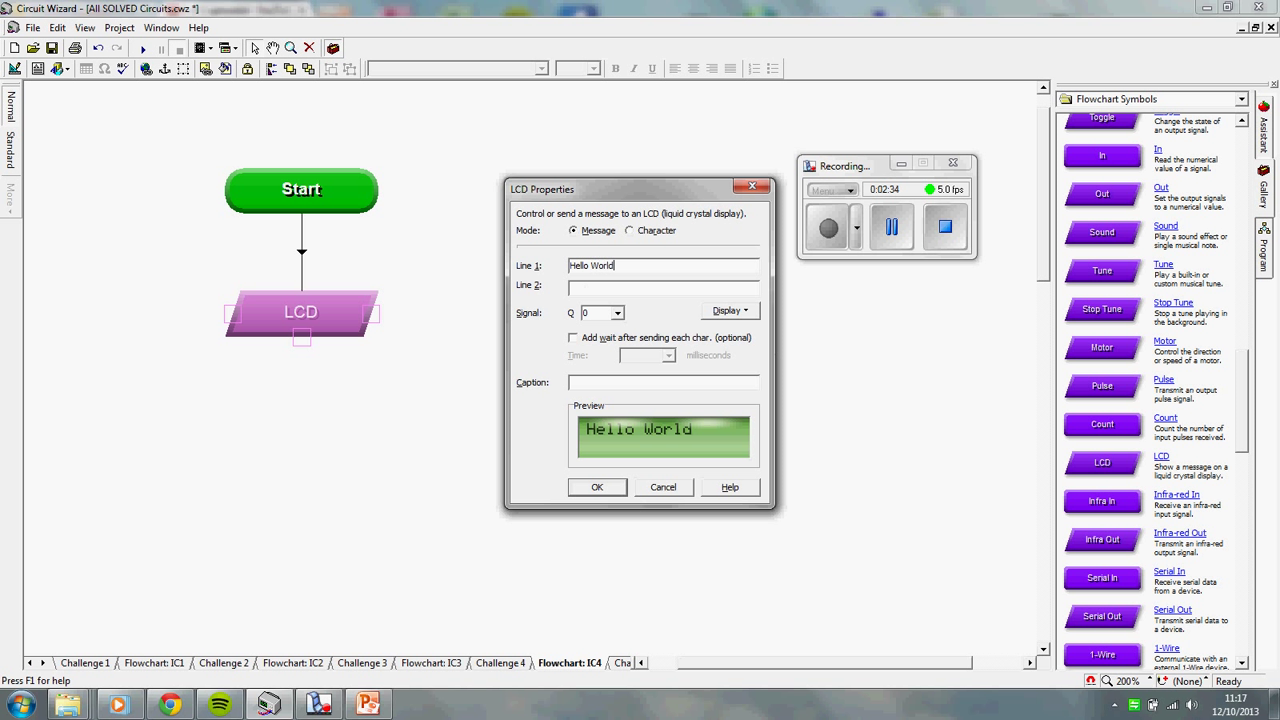
{"action": "left_click", "coordinate": [600, 287]}
{"action": "type", "text": "This is a test"}
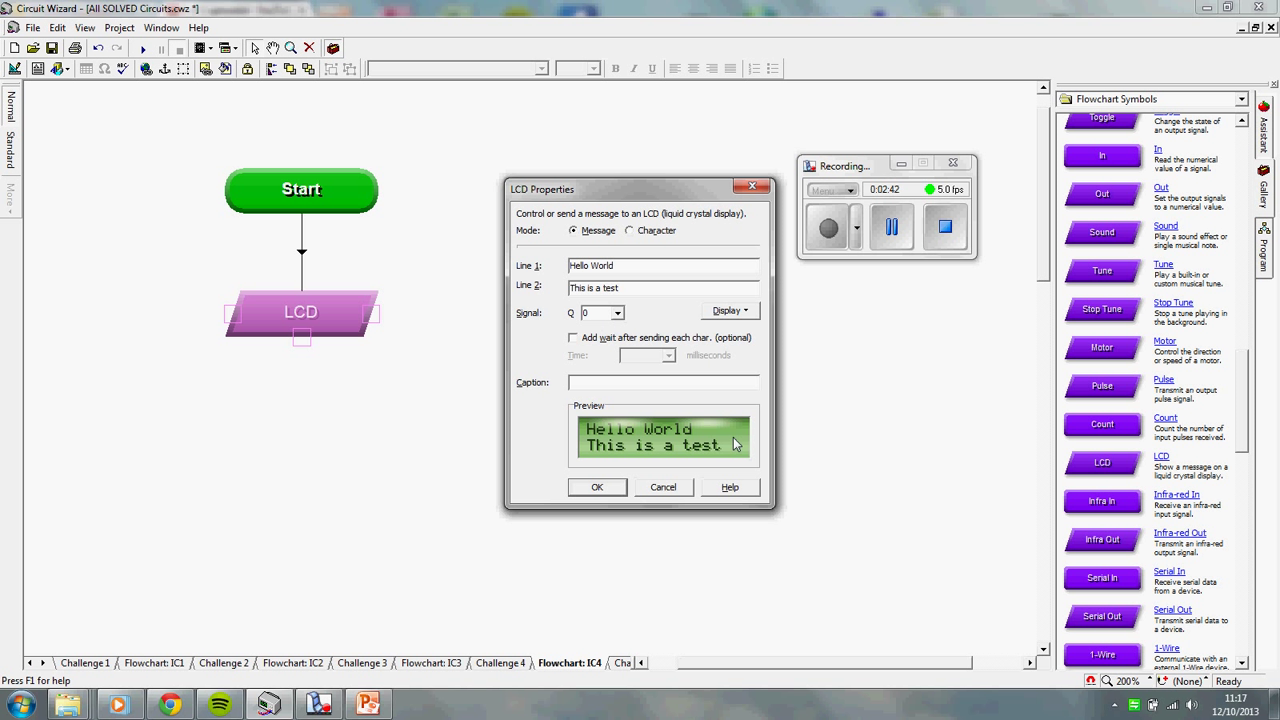
{"action": "type", "text": " hkjshdkajsdhkasjdhkasjdhasd"}
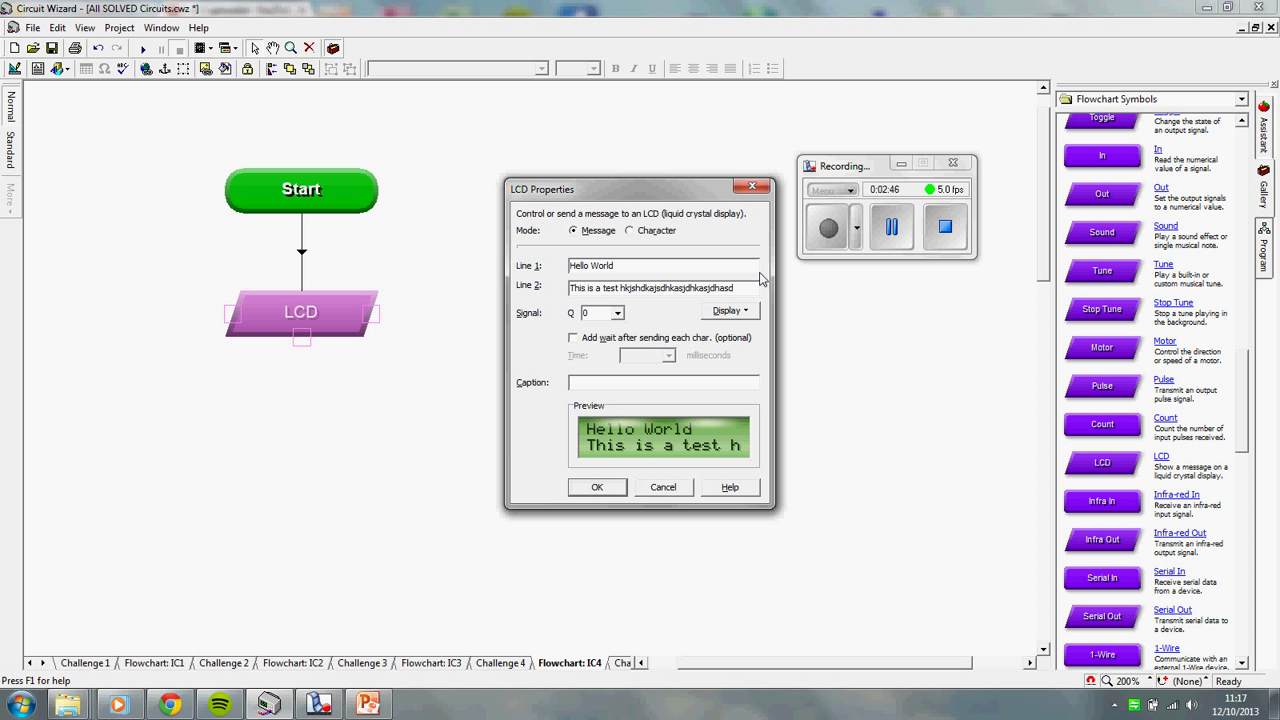
Delete the stray characters after 'This is a test' on line 2 and start trimming line 1
{"action": "left_click_drag", "start_coordinate": [736, 288], "coordinate": [623, 287]}
{"action": "key", "text": "BackSpace"}
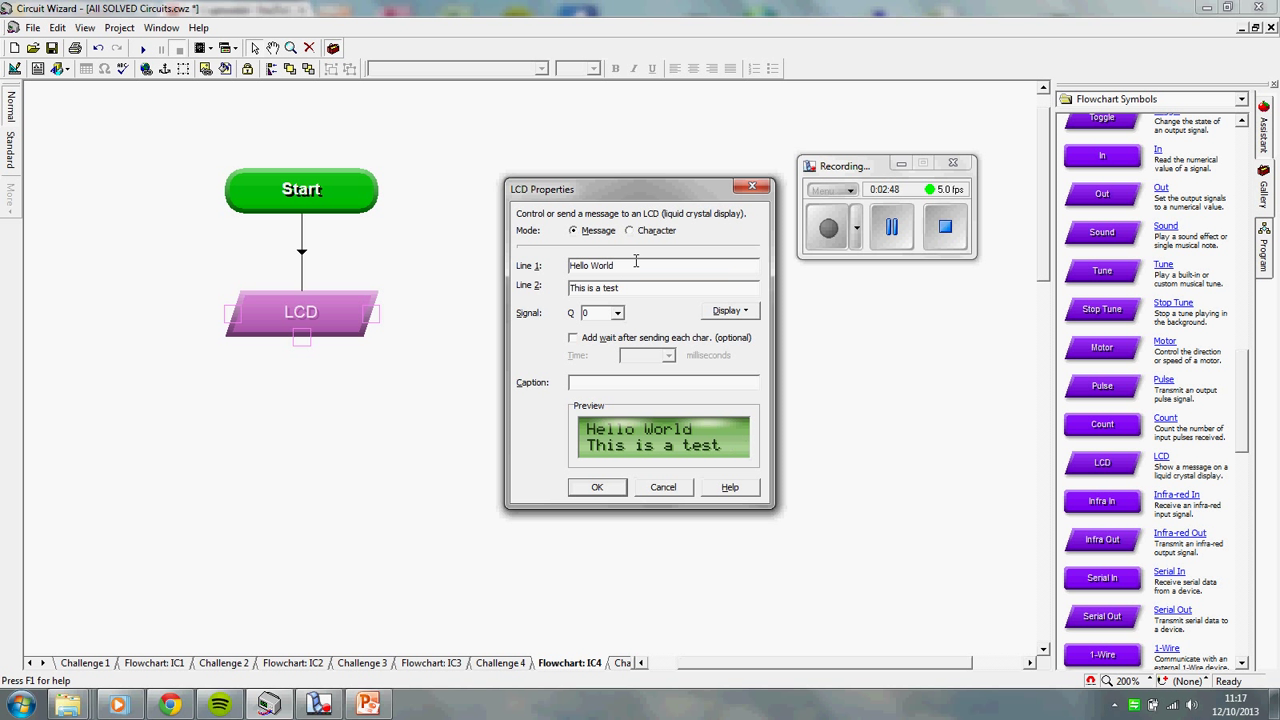
{"action": "left_click", "coordinate": [623, 266]}
{"action": "key", "text": "BackSpace"}
{"action": "key", "text": "BackSpace"}
{"action": "key", "text": "BackSpace"}
{"action": "type", "text": "b"}
{"action": "key", "text": "BackSpace"}
Clear the remaining stray text after 'Hello World' so line 1 reads exactly that
{"action": "type", "text": "sd"}
{"action": "left_click_drag", "start_coordinate": [622, 266], "coordinate": [670, 265]}
{"action": "key", "text": "BackSpace"}
{"action": "type", "text": "563"}
{"action": "left_click_drag", "start_coordinate": [664, 265], "coordinate": [616, 266]}
{"action": "key", "text": "BackSpace"}
Confirm the LCD message settings and connect the LCD output back to Start to form a loop
{"action": "left_click", "coordinate": [745, 312]}
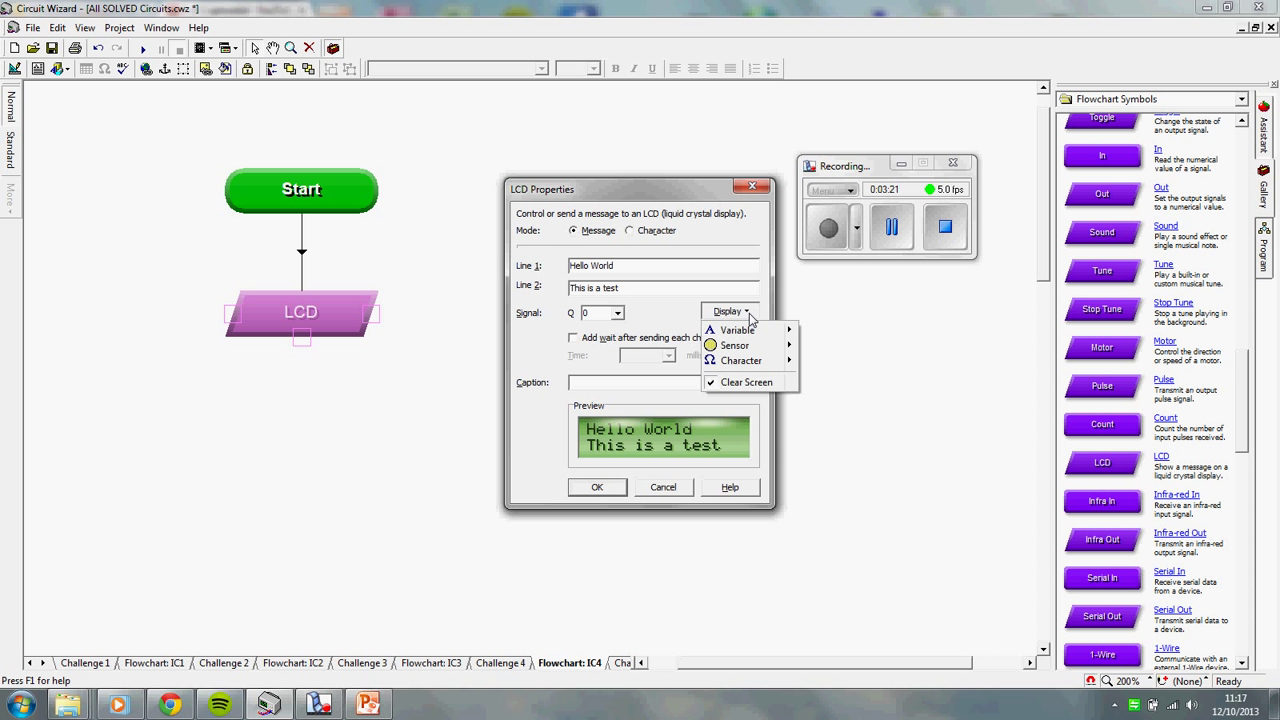
{"action": "left_click", "coordinate": [718, 388]}
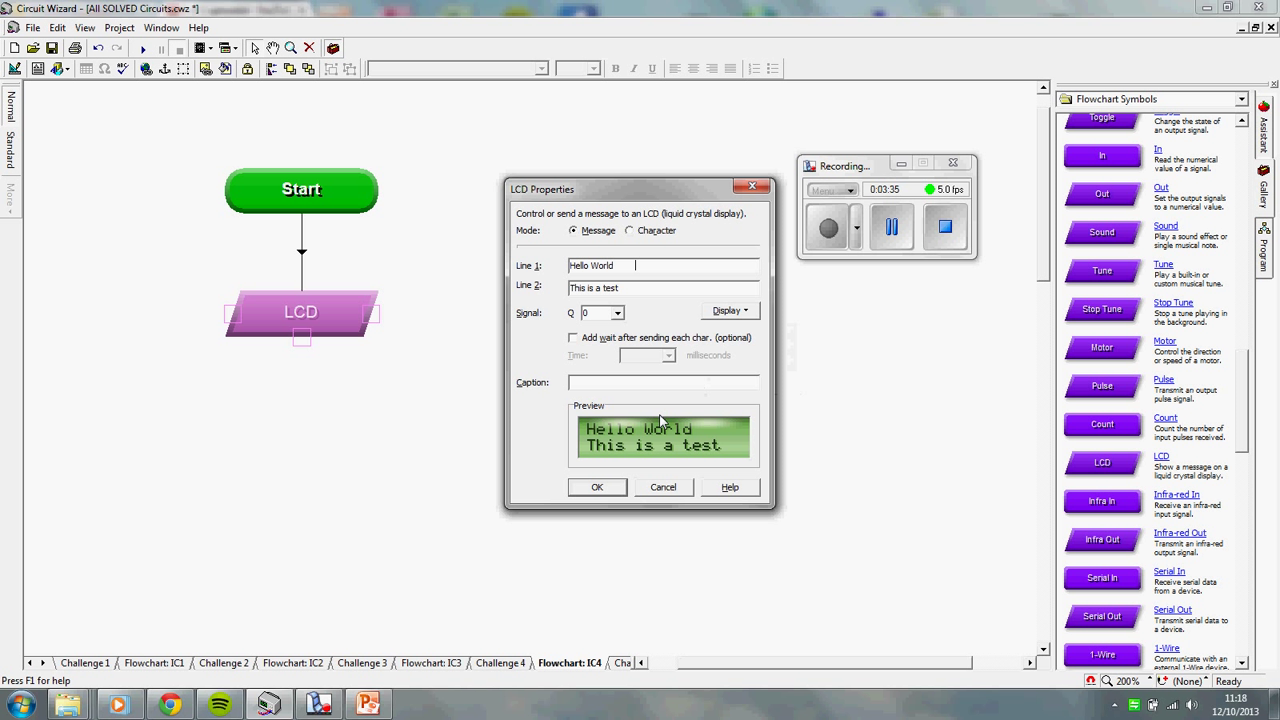
{"action": "left_click", "coordinate": [600, 487]}
{"action": "mouse_move", "coordinate": [301, 340]}
{"action": "left_mouse_down"}
{"action": "mouse_move", "coordinate": [315, 445]}
{"action": "mouse_move", "coordinate": [554, 346]}
{"action": "mouse_move", "coordinate": [543, 186]}
{"action": "mouse_move", "coordinate": [390, 190]}
{"action": "left_mouse_up"}
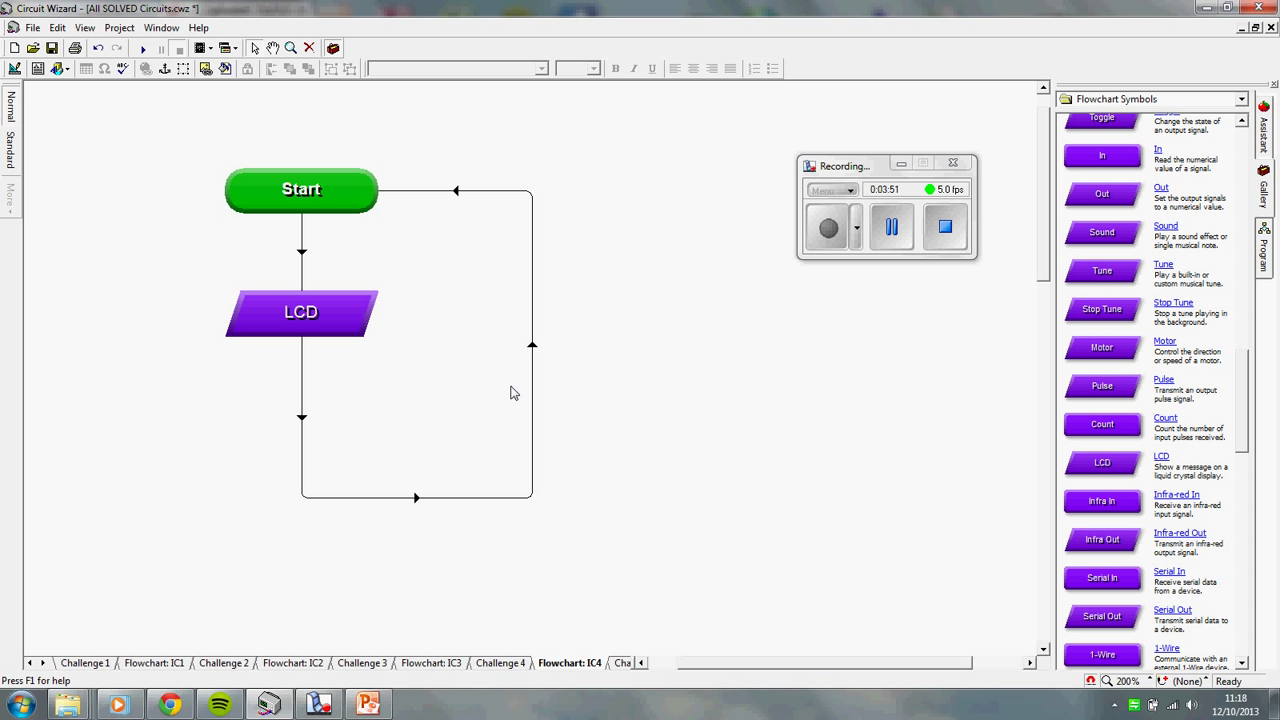
Run the Challenge 4 circuit with the new looping LCD program and check the LCD output
{"action": "left_click", "coordinate": [502, 664]}
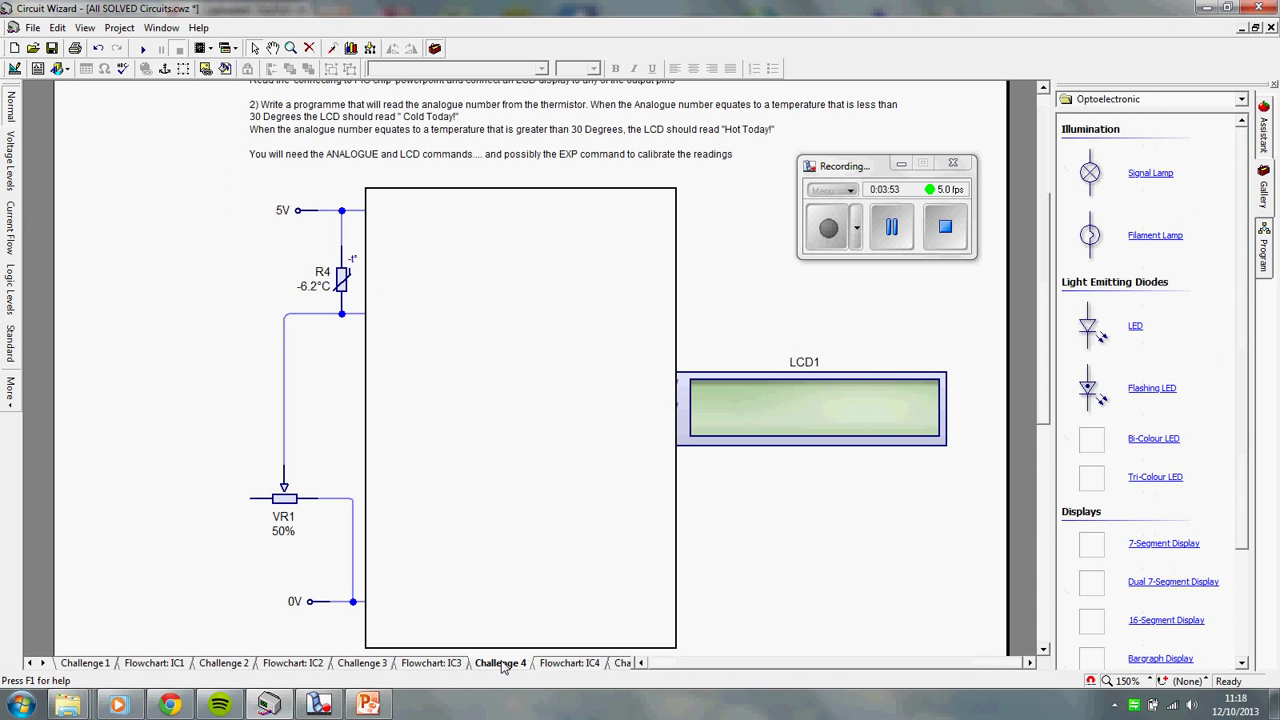
{"action": "left_click", "coordinate": [143, 49]}
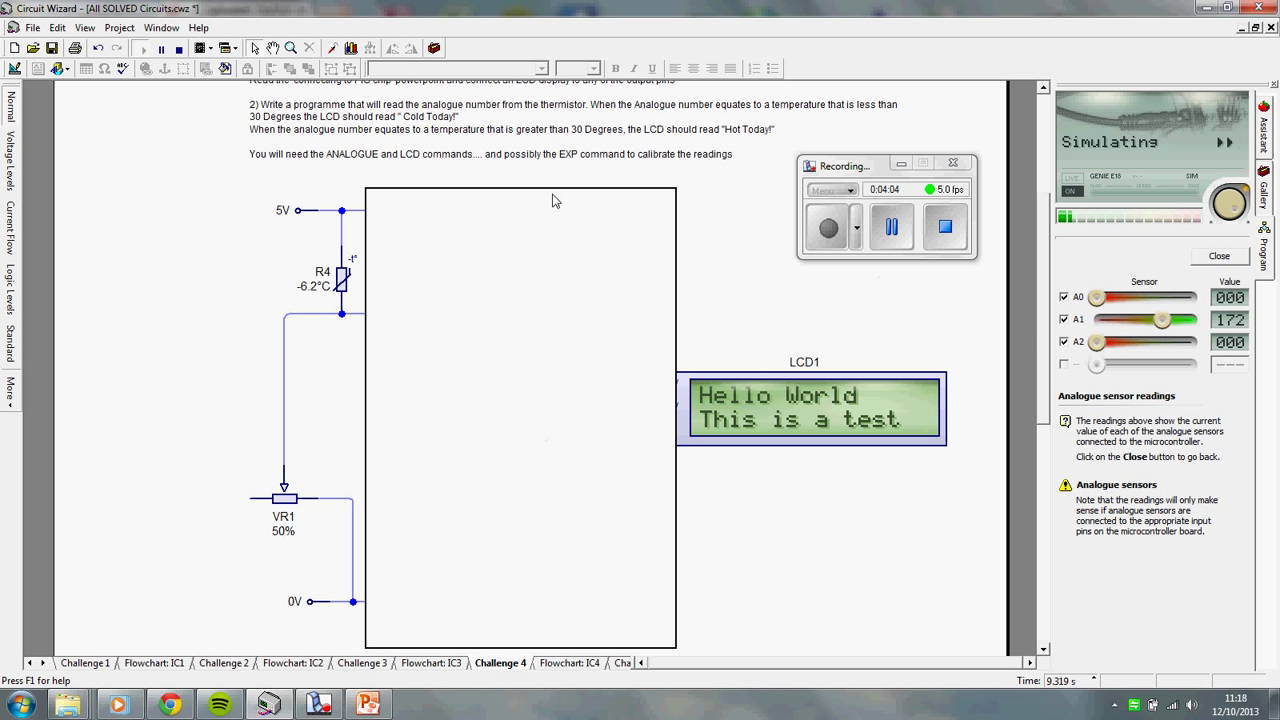
{"action": "scroll", "coordinate": [1046, 250], "scroll_direction": "up", "scroll_amount": 3}
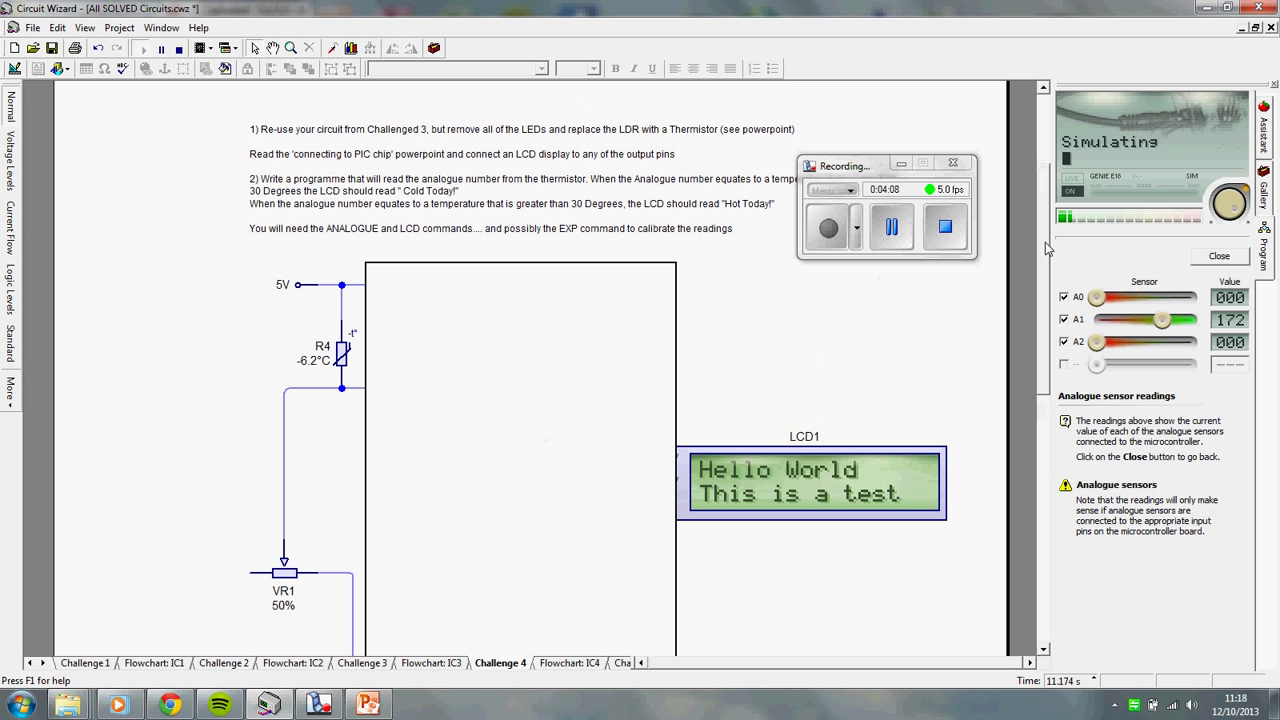
{"action": "left_click_drag", "start_coordinate": [1045, 250], "coordinate": [1047, 276]}
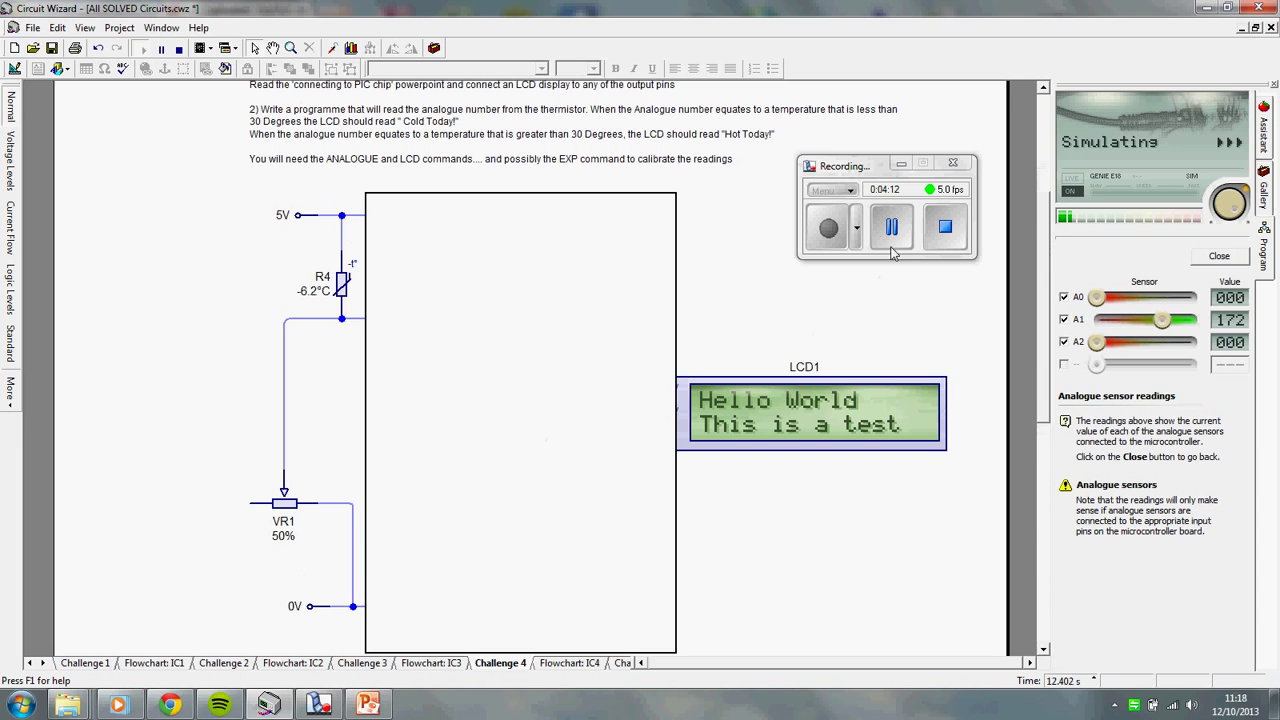